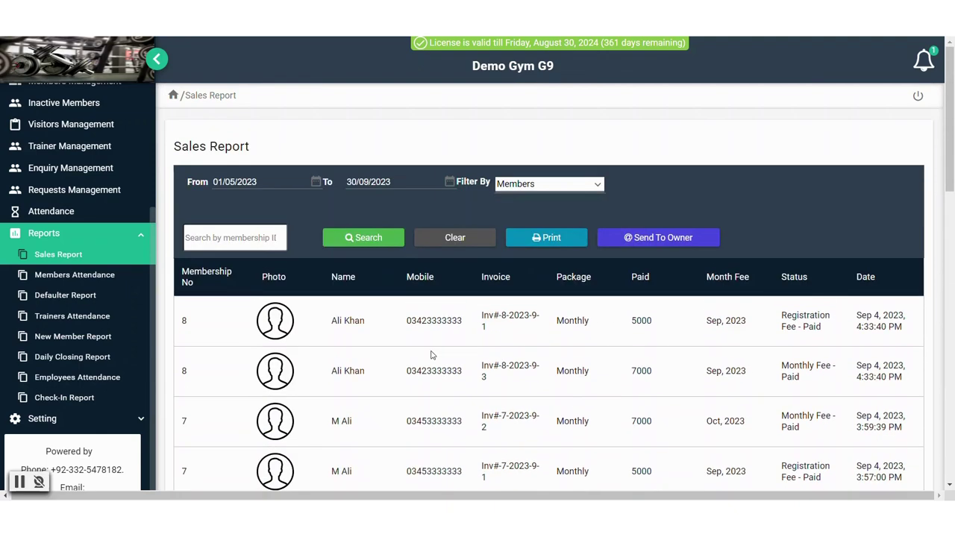
- Open the print view of the members sales report, review its records and sales summary, and close it
click(553, 239)
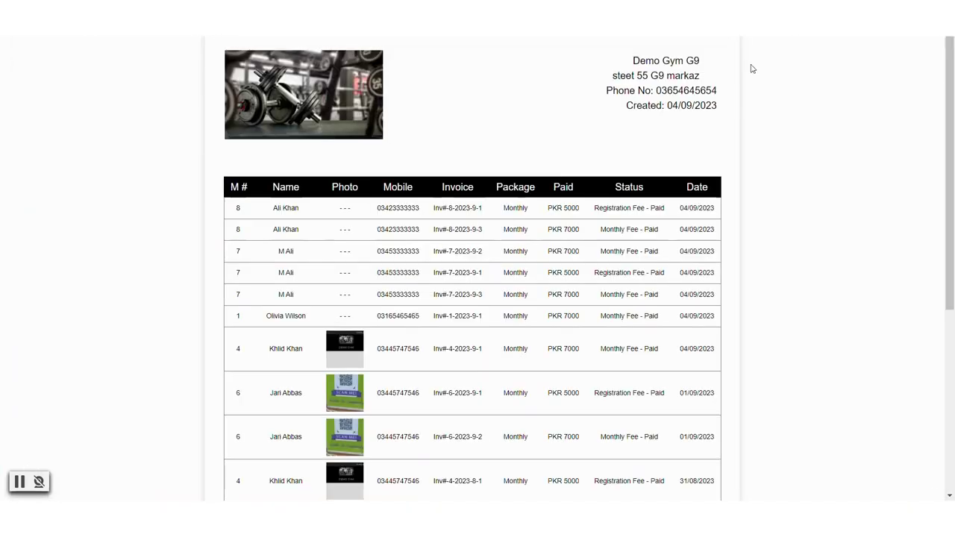
scroll(458, 292, down, 5)
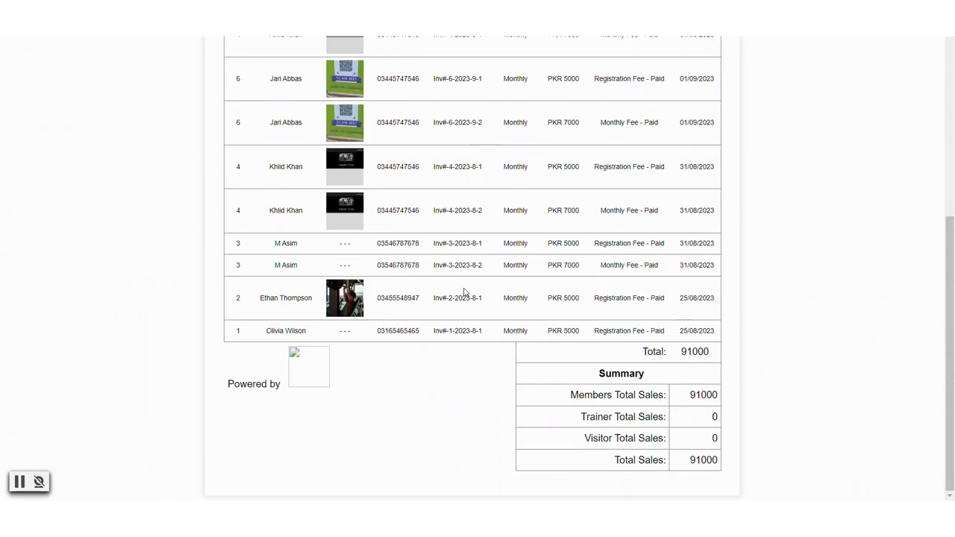
scroll(464, 292, up, 1)
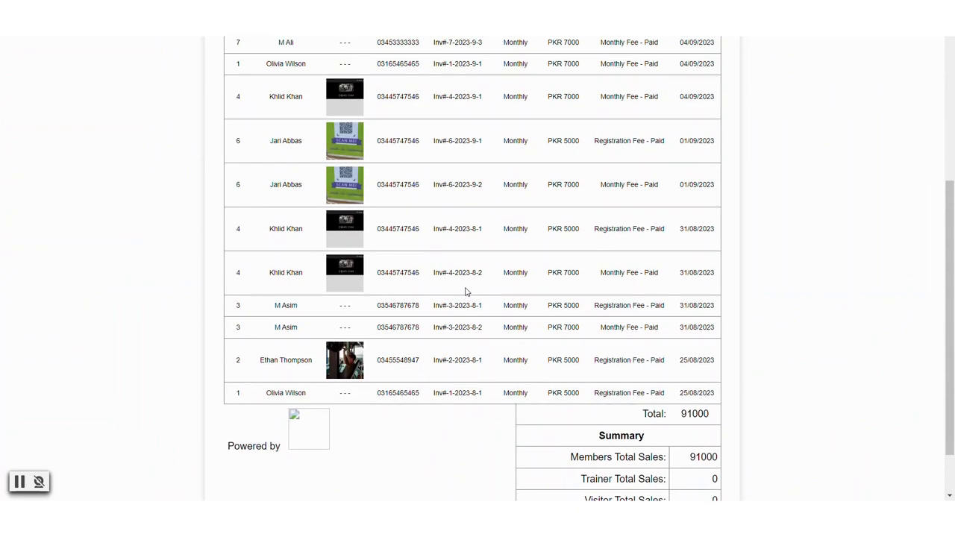
scroll(466, 292, down, 1)
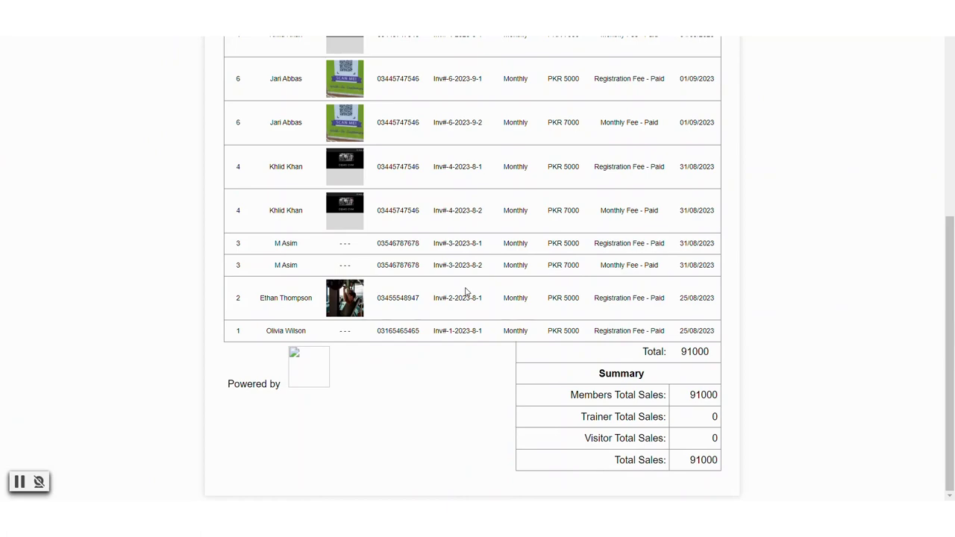
scroll(465, 291, up, 5)
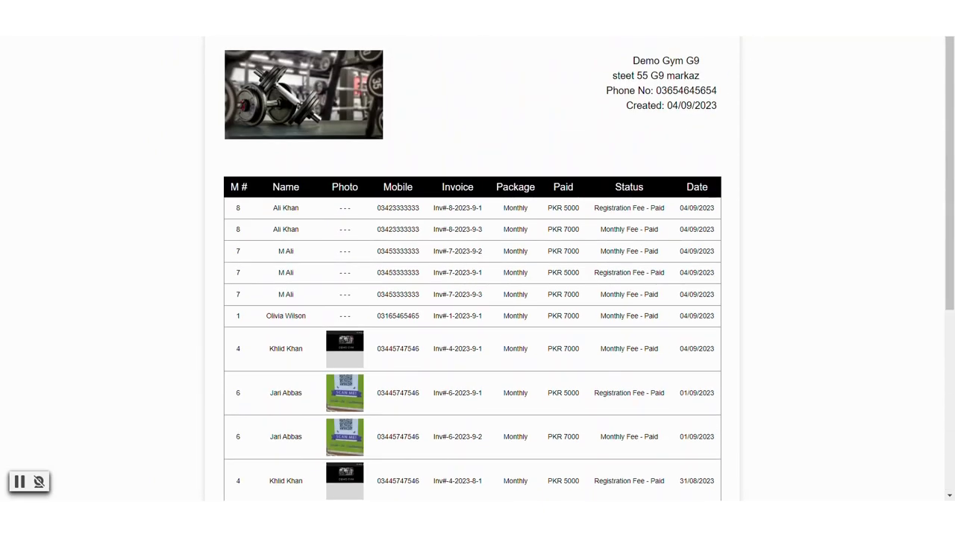
key(Escape)
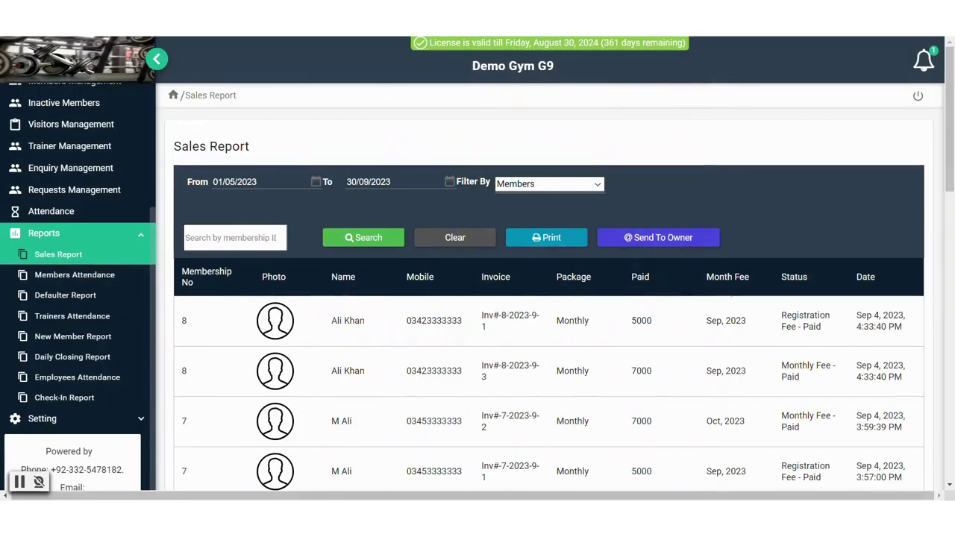
- Filter the sales report by All and review the records and sales summary in its print view
click(547, 184)
click(543, 204)
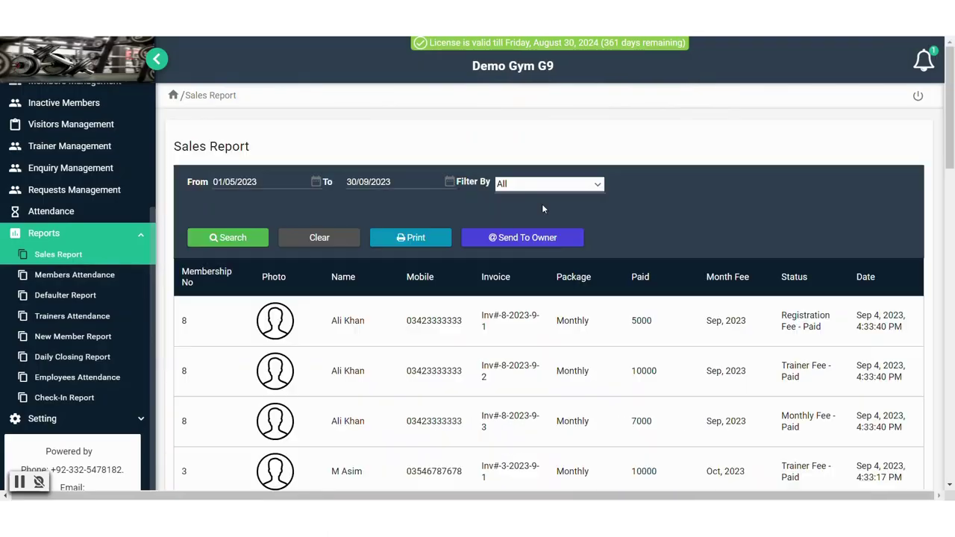
click(411, 237)
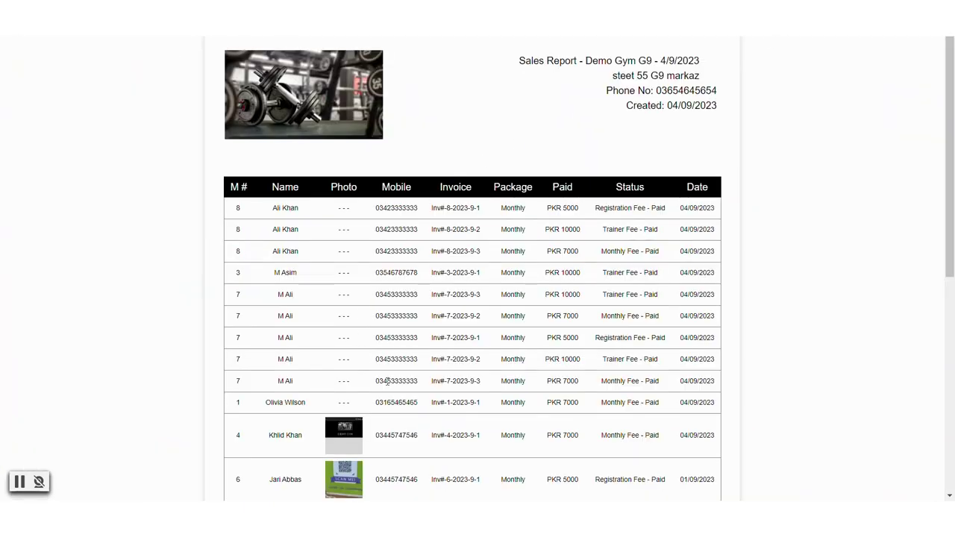
scroll(419, 216, down, 5)
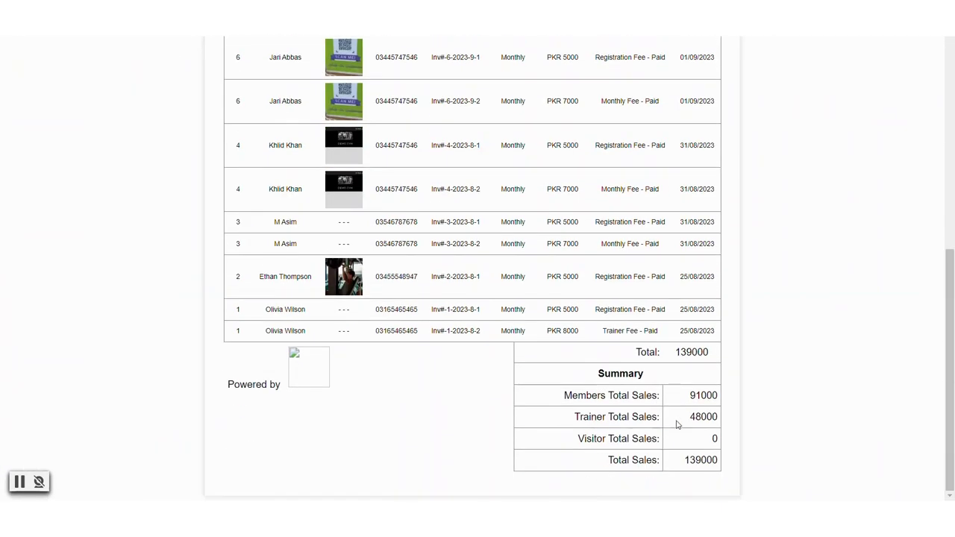
scroll(580, 444, up, 3)
scroll(579, 444, up, 3)
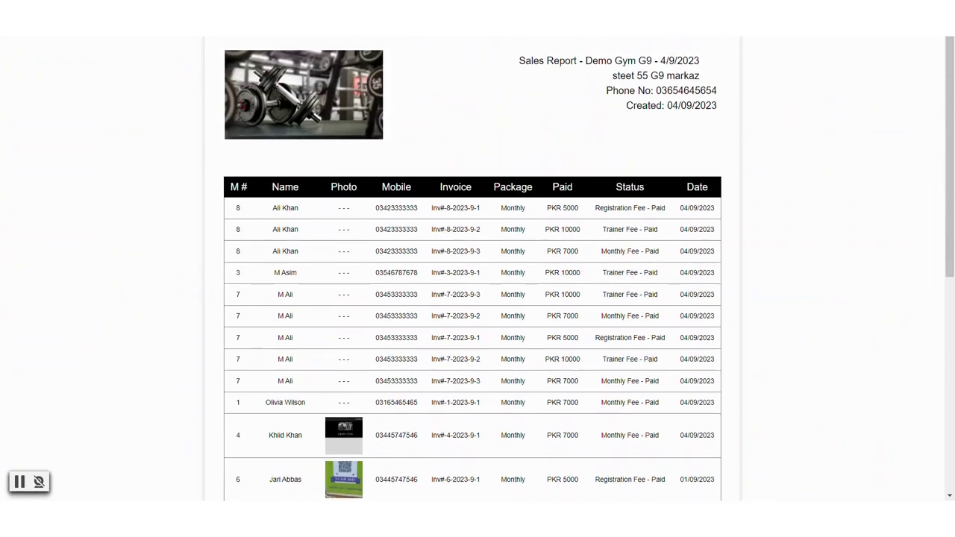
key(ctrl+w)
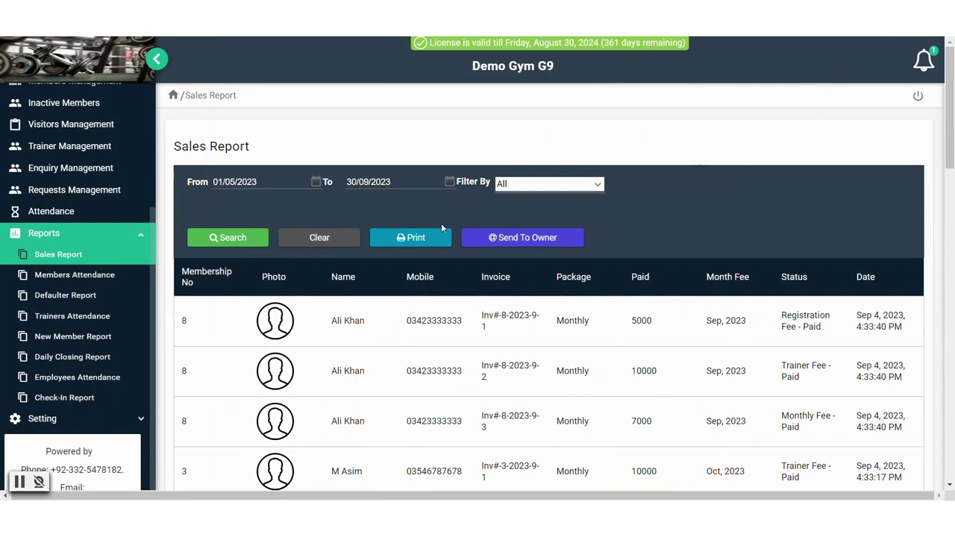
- Clear the sales report's search criteria and open the Members Attendance report
click(308, 249)
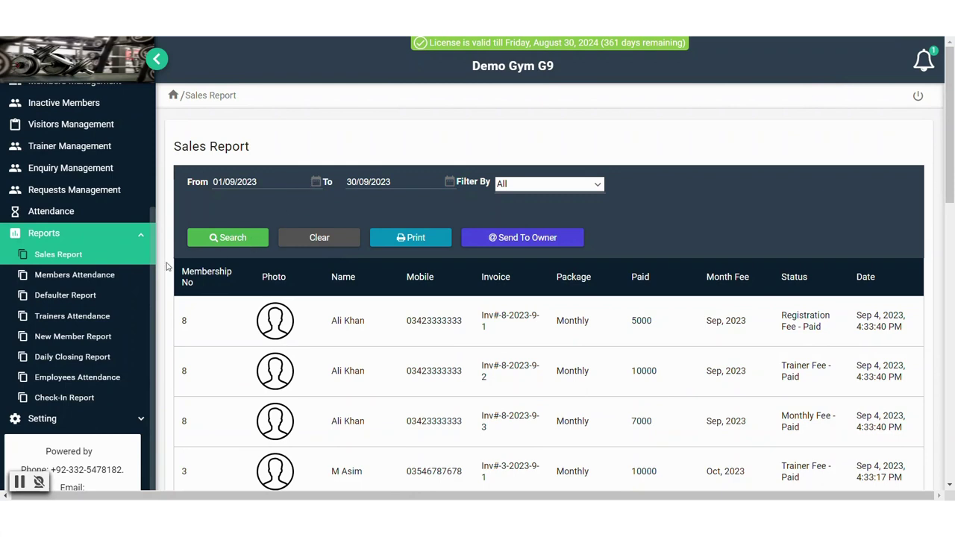
click(97, 282)
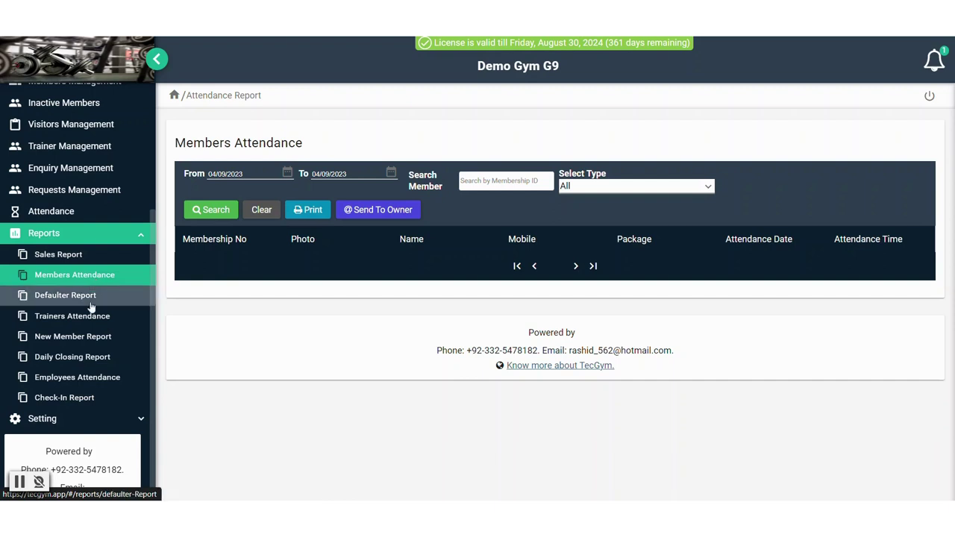
- Open the Defaulter Report and examine the total pending fees in its summary
click(91, 305)
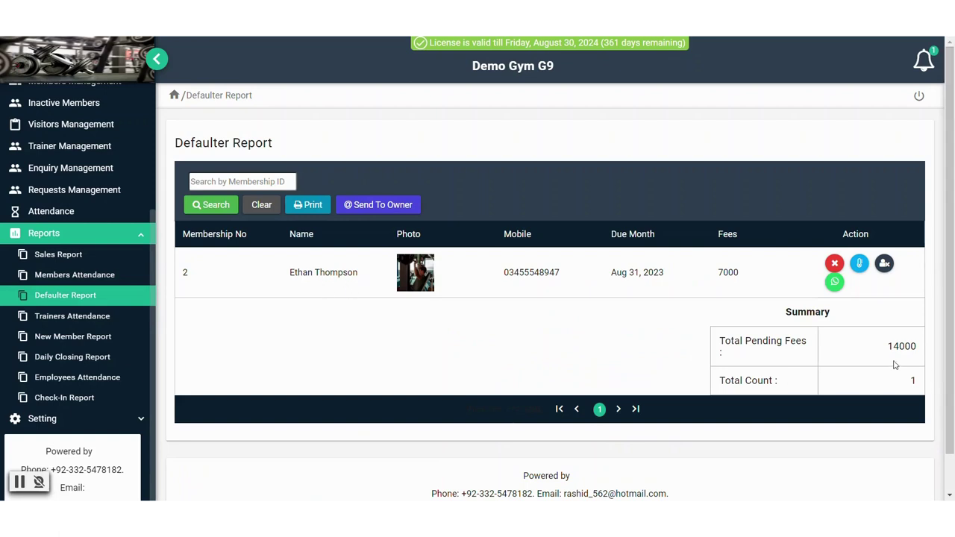
drag(886, 348, 918, 356)
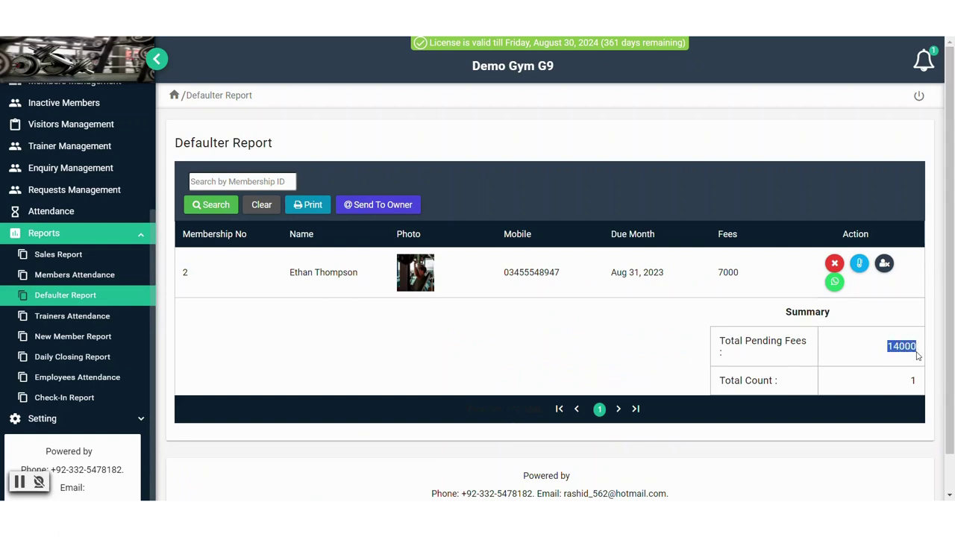
click(865, 359)
double_click(899, 346)
click(876, 362)
- Open the WhatsApp fee reminder for the listed defaulter and continue to the chat
click(835, 284)
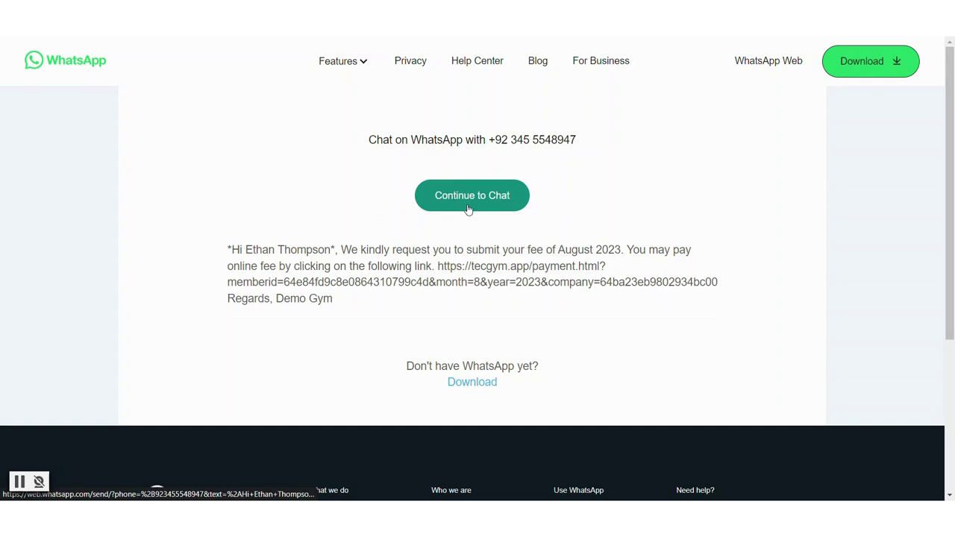
click(468, 208)
click(486, 237)
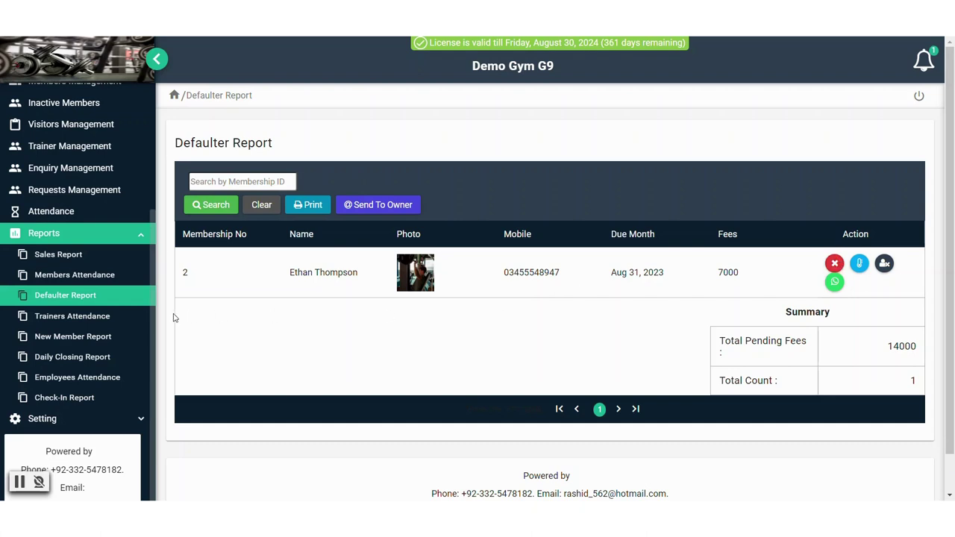
- View the Trainers Attendance report, and examine the fee totals in the New Member Report's summary
click(90, 317)
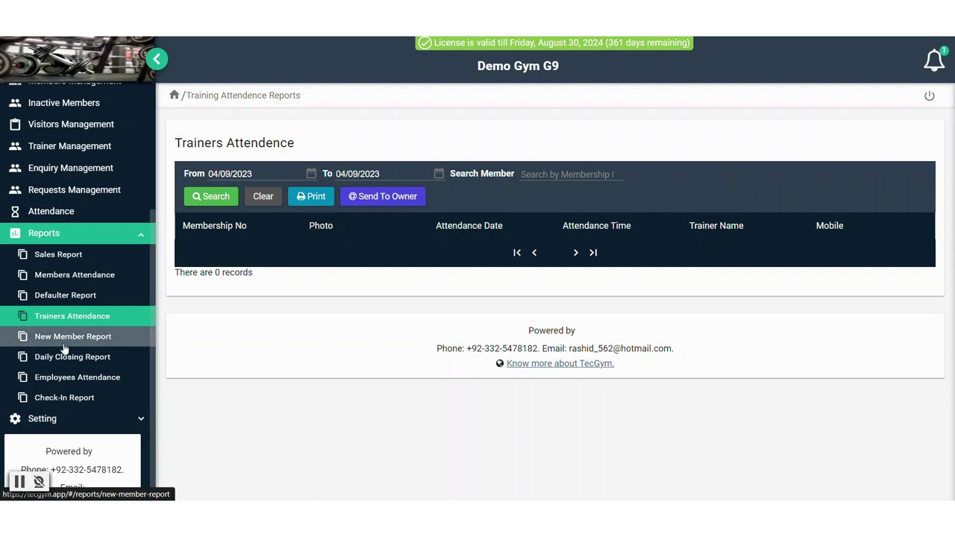
click(67, 343)
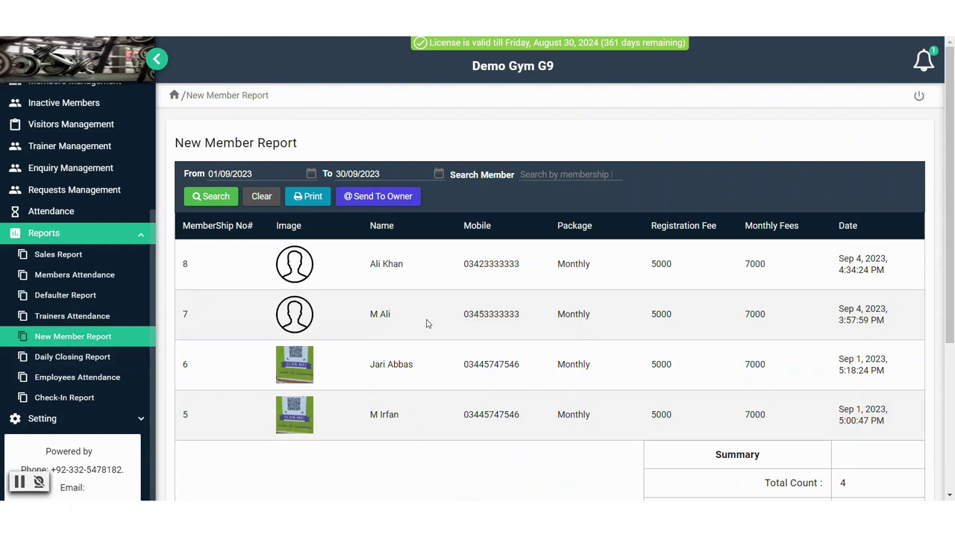
scroll(537, 410, down, 3)
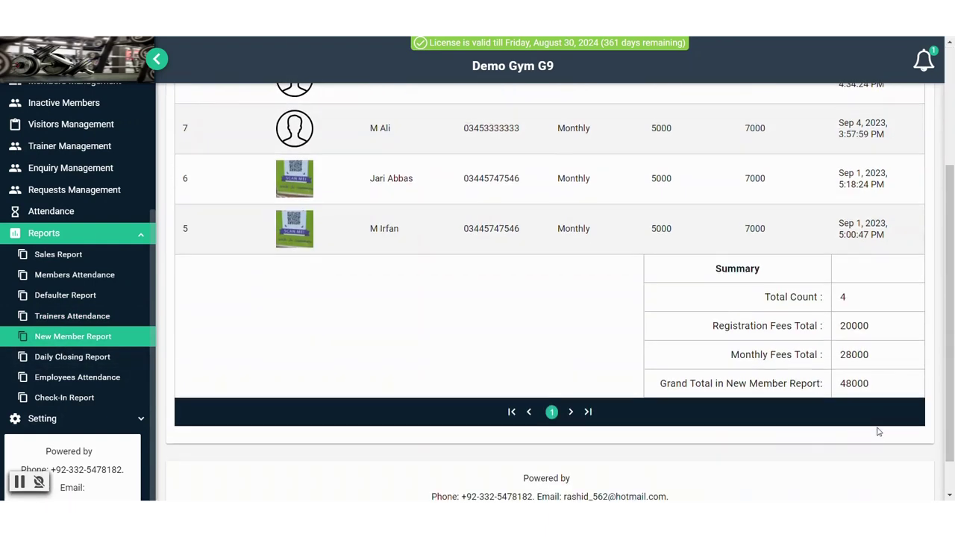
double_click(855, 327)
click(868, 339)
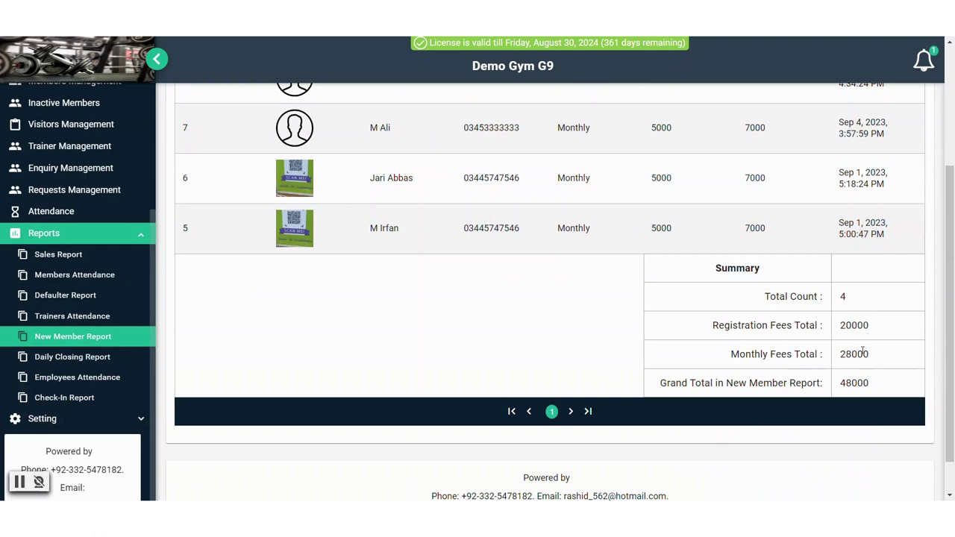
drag(881, 326, 852, 327)
click(874, 337)
scroll(394, 314, up, 3)
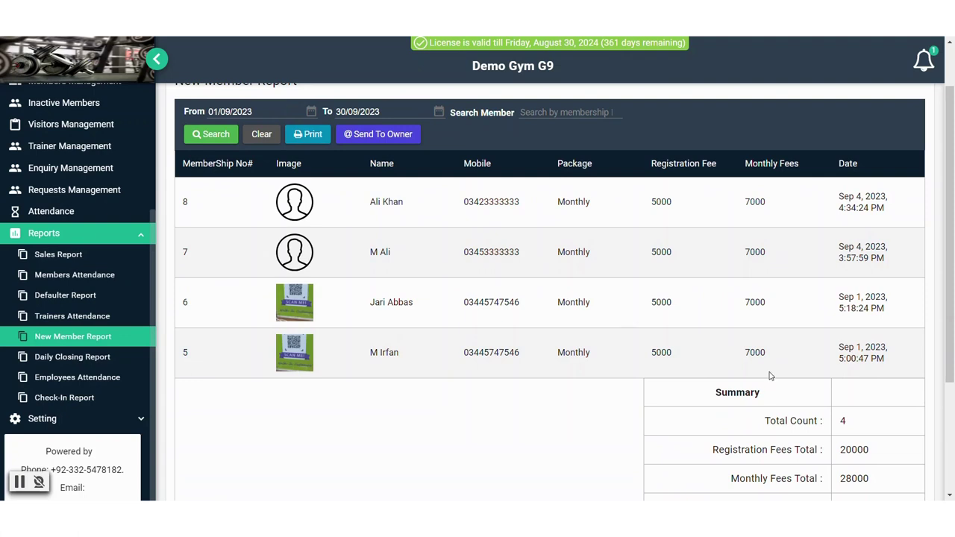
- Search the New Member Report with the start date 01/08/2023 and review the listed members and summary
click(261, 111)
click(164, 135)
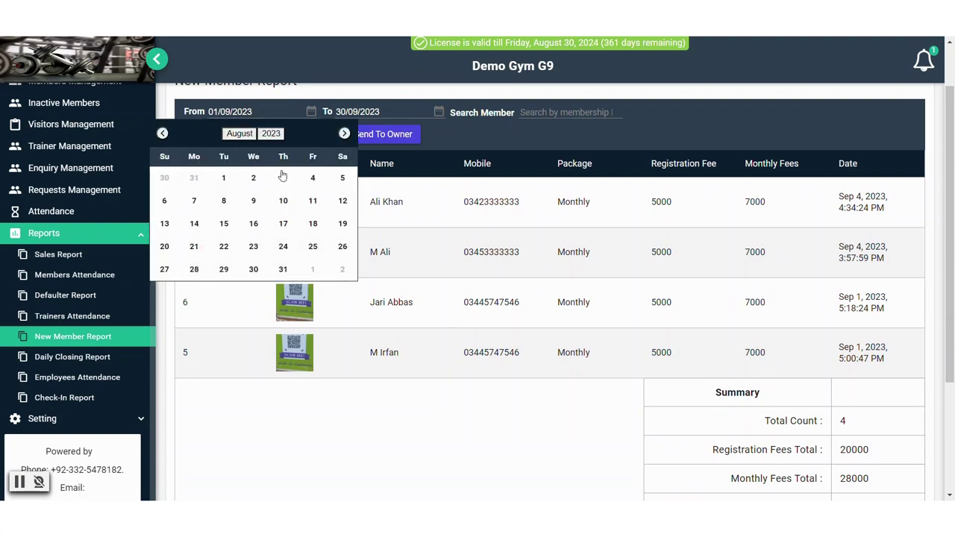
click(223, 177)
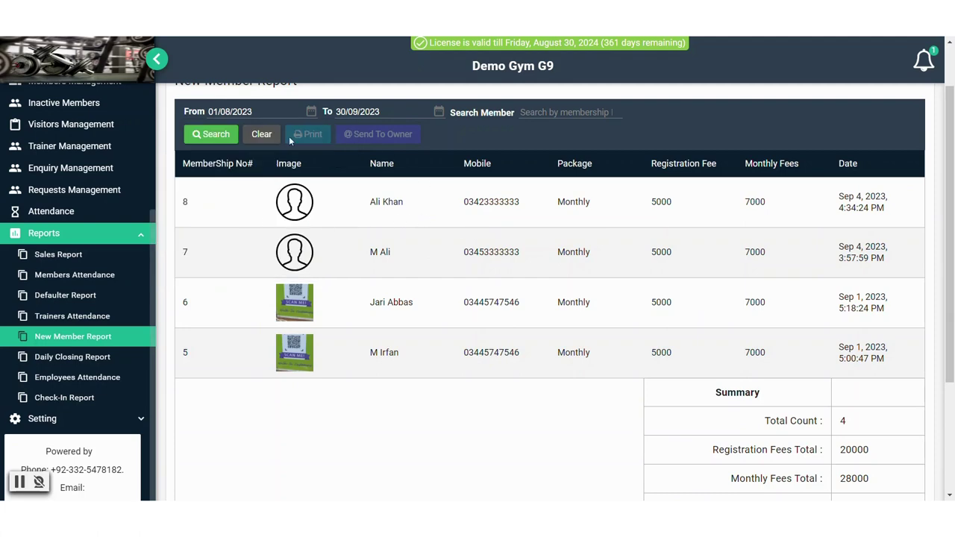
click(219, 138)
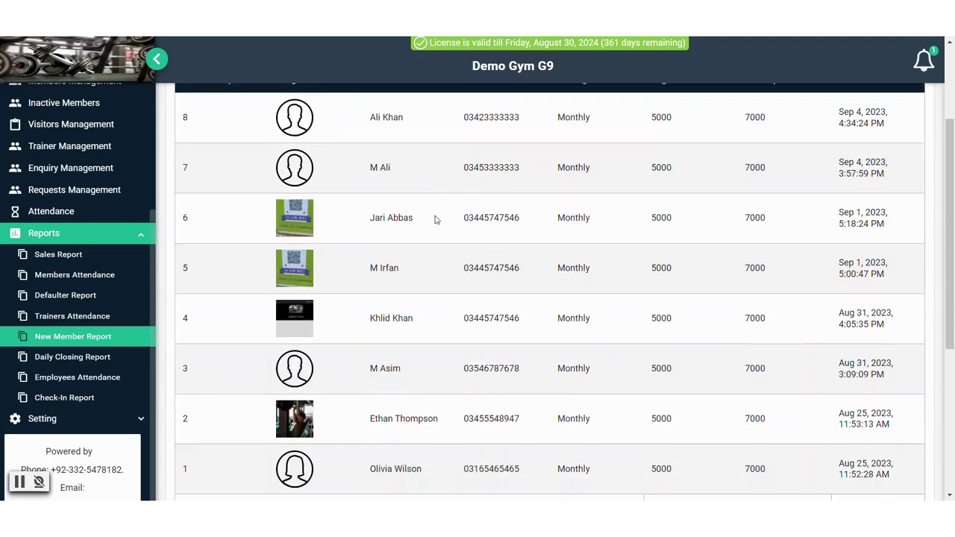
scroll(436, 219, down, 5)
scroll(437, 218, up, 1)
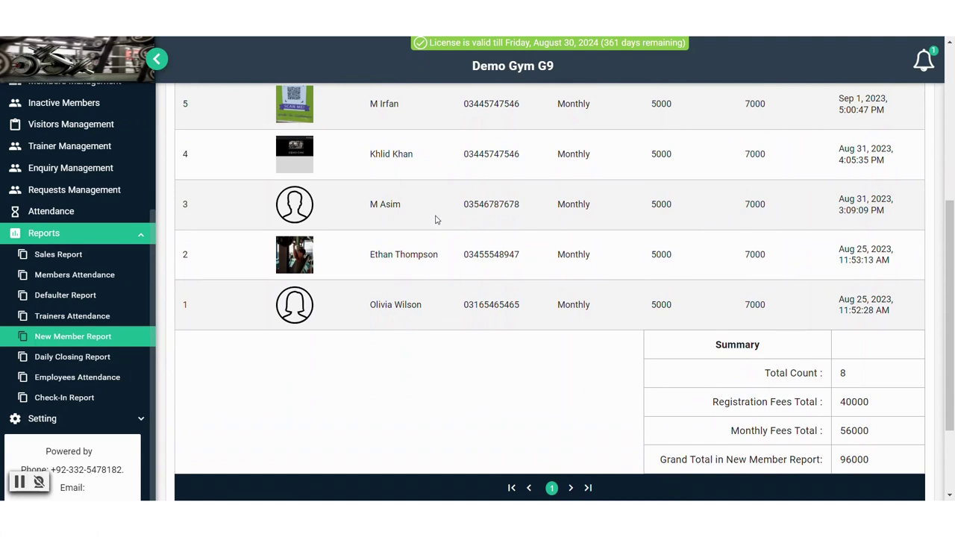
- Open the Daily Closing Report and look through the listed payments
click(95, 358)
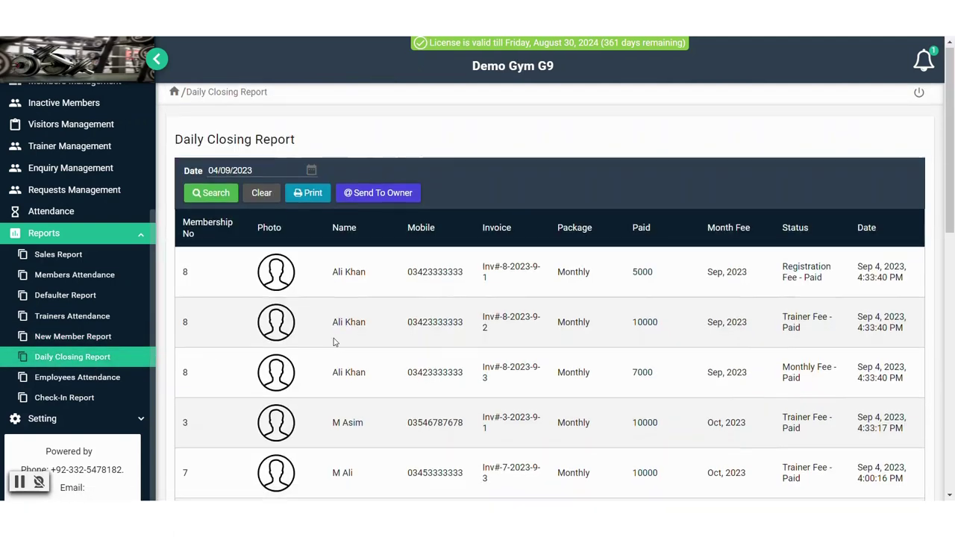
scroll(336, 342, down, 3)
scroll(334, 339, down, 1)
scroll(334, 338, up, 4)
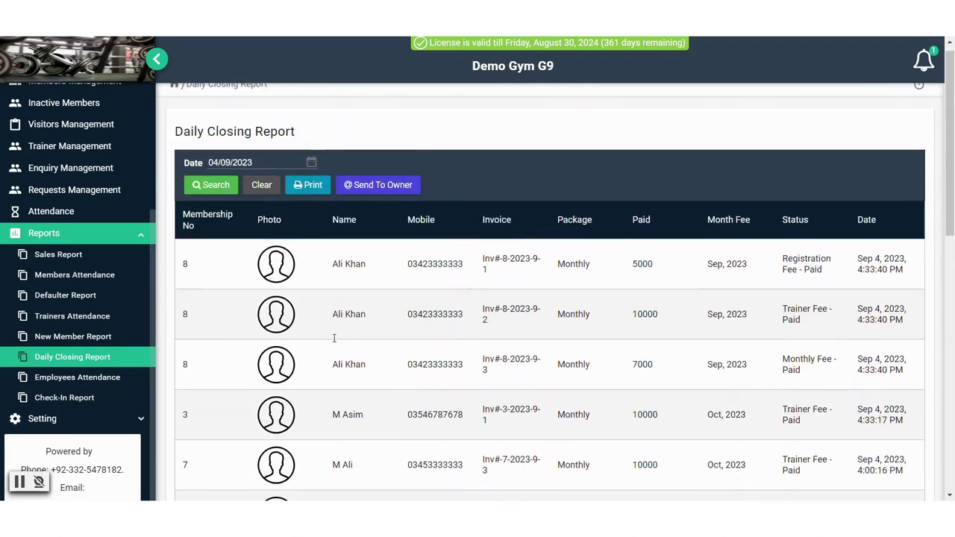
scroll(330, 336, down, 1)
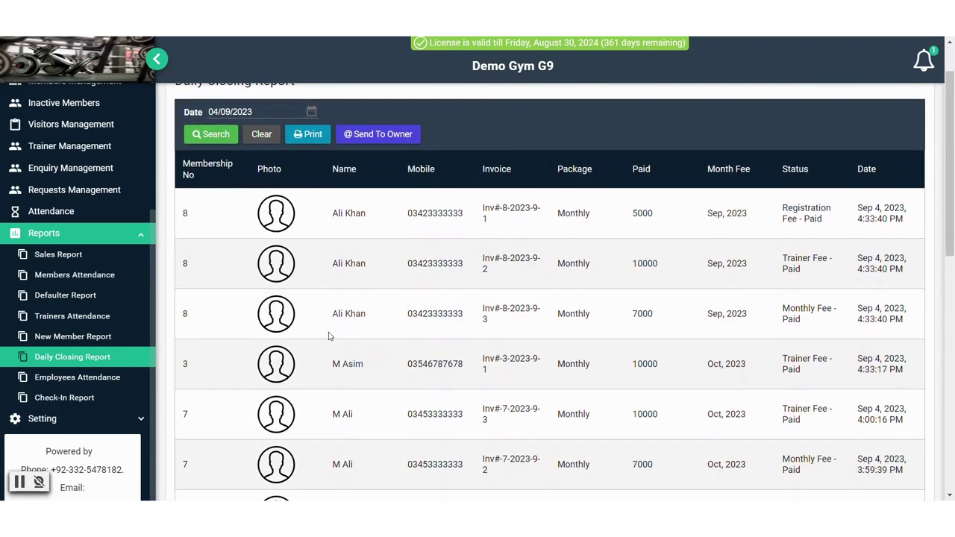
scroll(329, 336, up, 1)
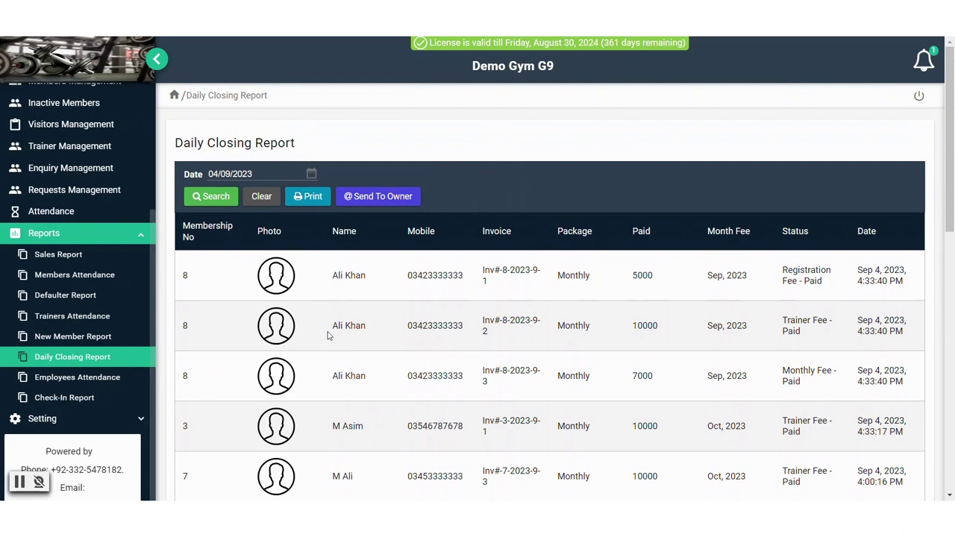
- Search the Daily Closing Report for 04/09/2023 and examine the total count in its summary
click(215, 197)
scroll(423, 231, down, 10)
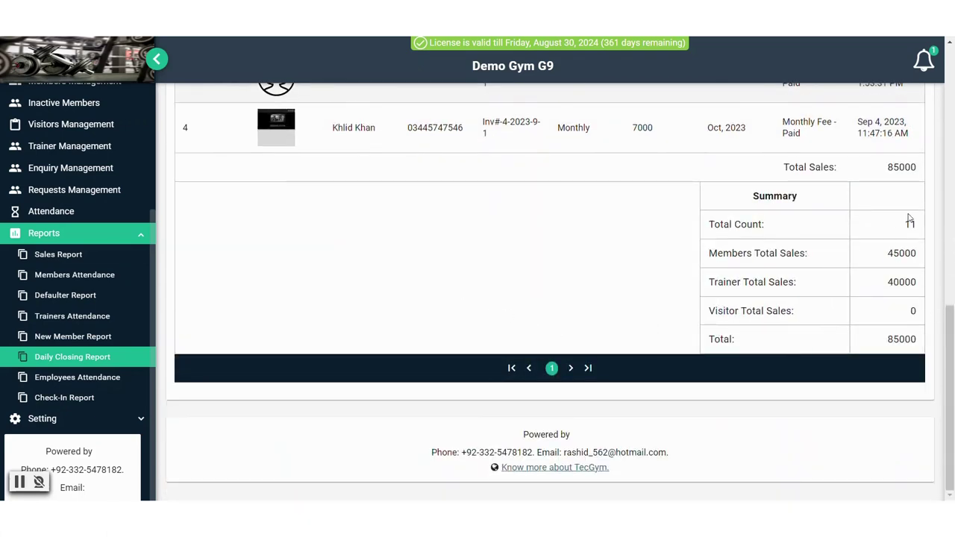
drag(904, 223, 917, 223)
click(911, 252)
scroll(422, 292, up, 10)
- Search the Daily Closing Report for 03/09/2023, and set its date to 02/09/2023
click(262, 185)
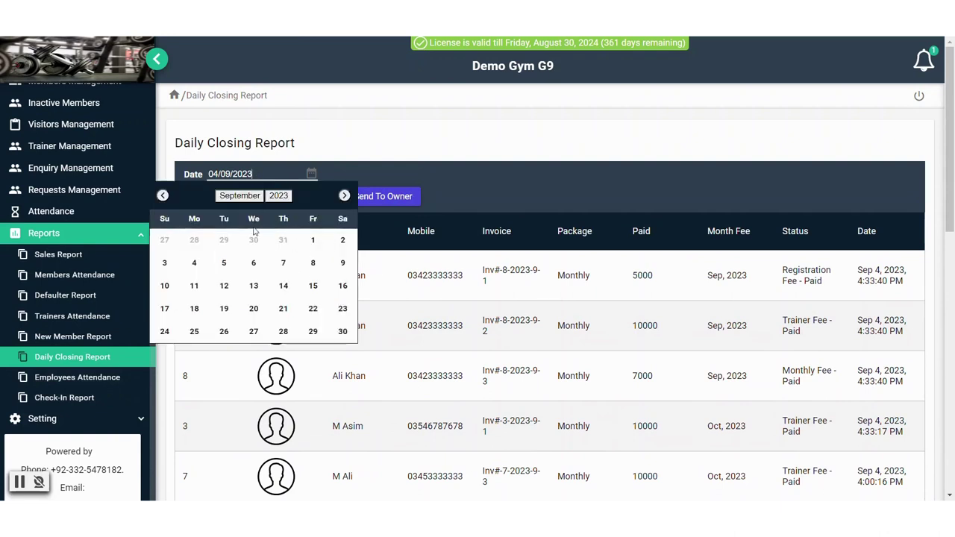
click(164, 263)
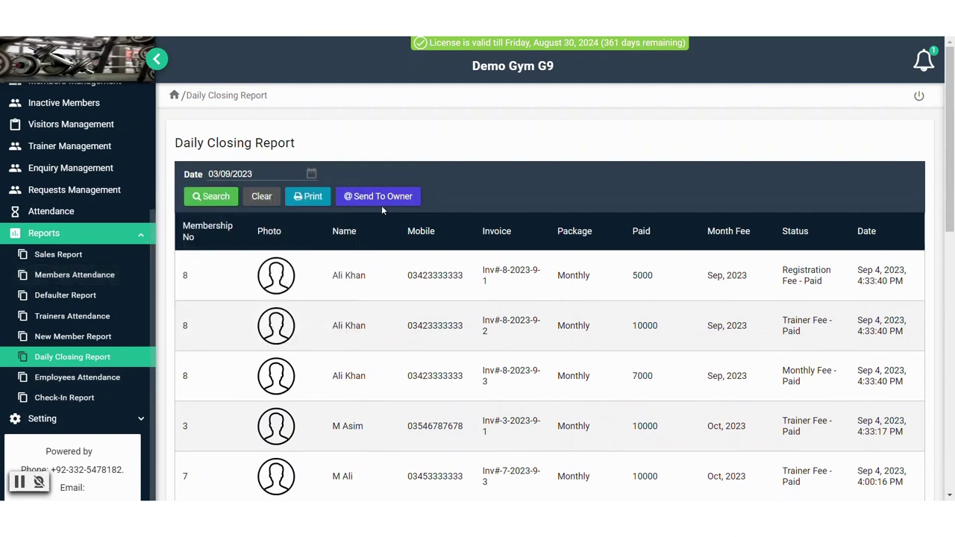
click(211, 198)
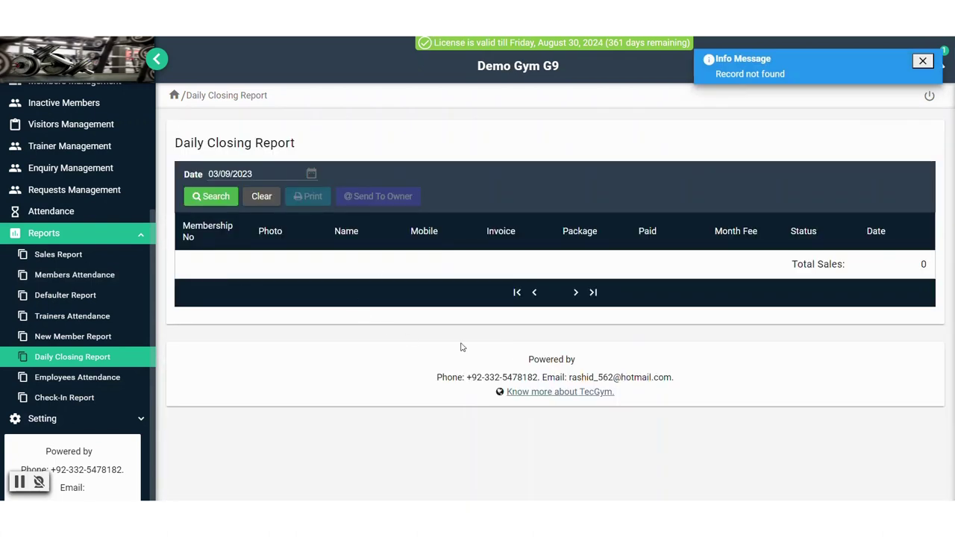
click(268, 180)
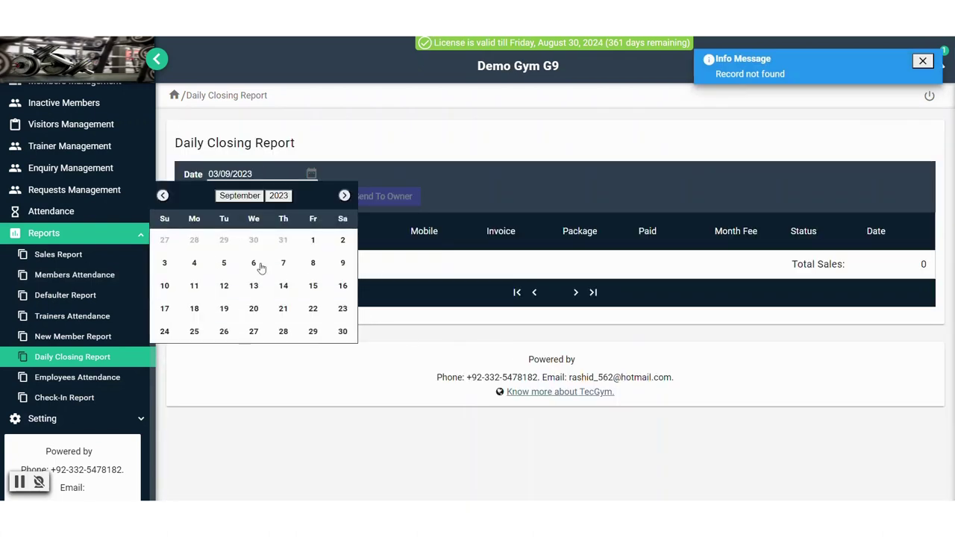
click(342, 240)
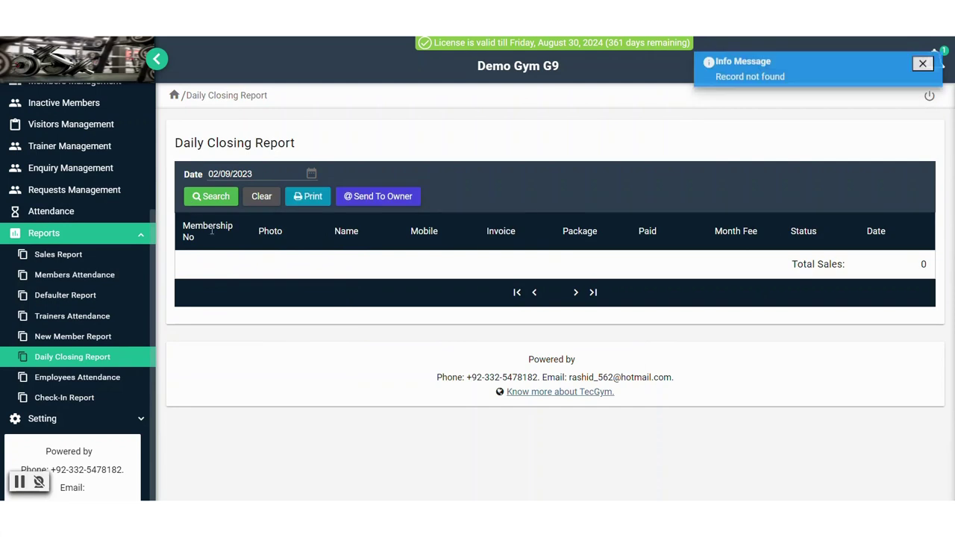
- Search the Daily Closing Report for 01/09/2023 and review its payments and summary
click(265, 178)
click(314, 241)
click(208, 196)
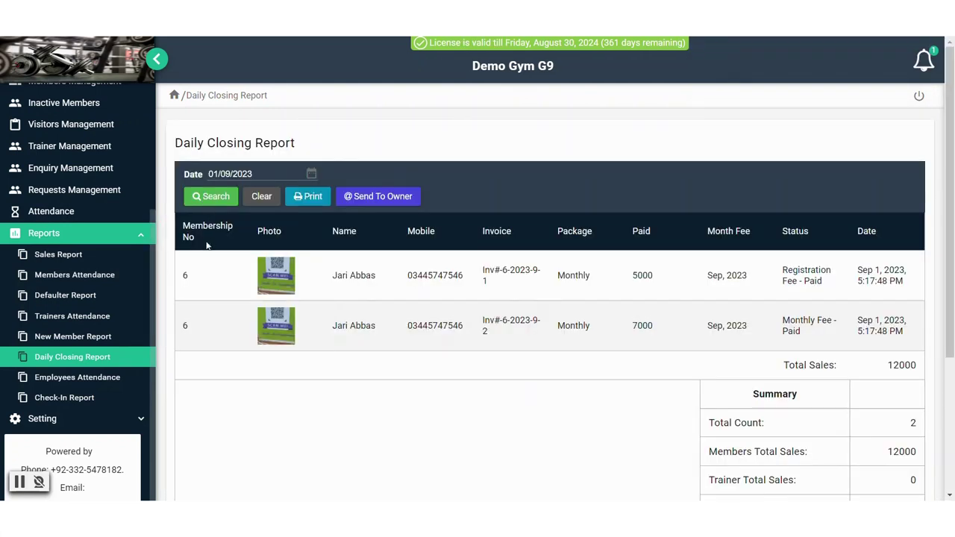
scroll(756, 459, down, 1)
scroll(755, 459, down, 1)
scroll(706, 421, up, 2)
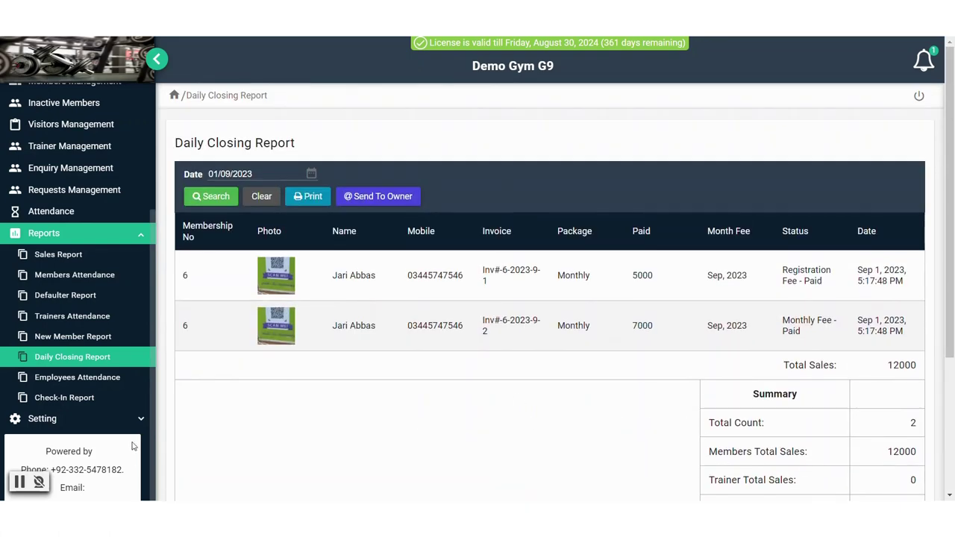
- Open the Employees Attendance report and the Check-In Report
click(120, 380)
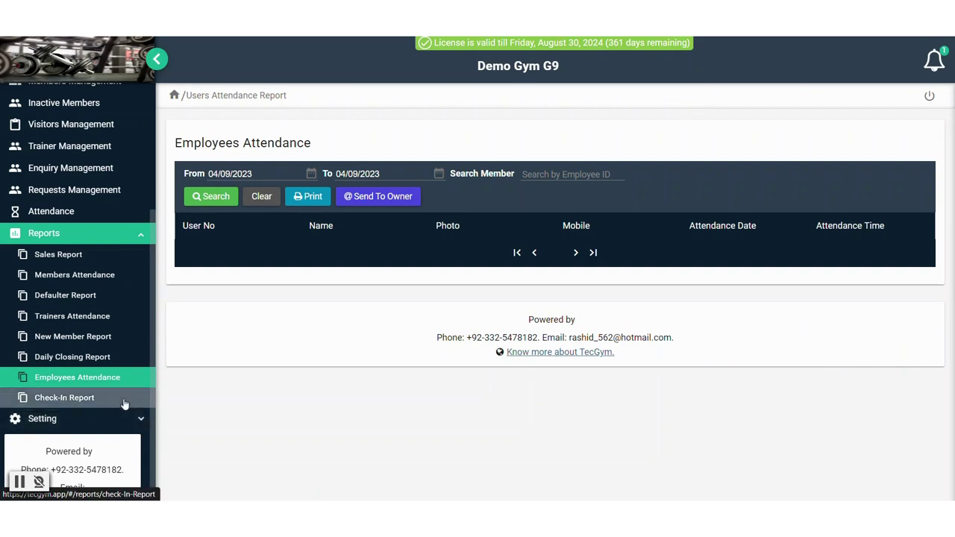
click(124, 404)
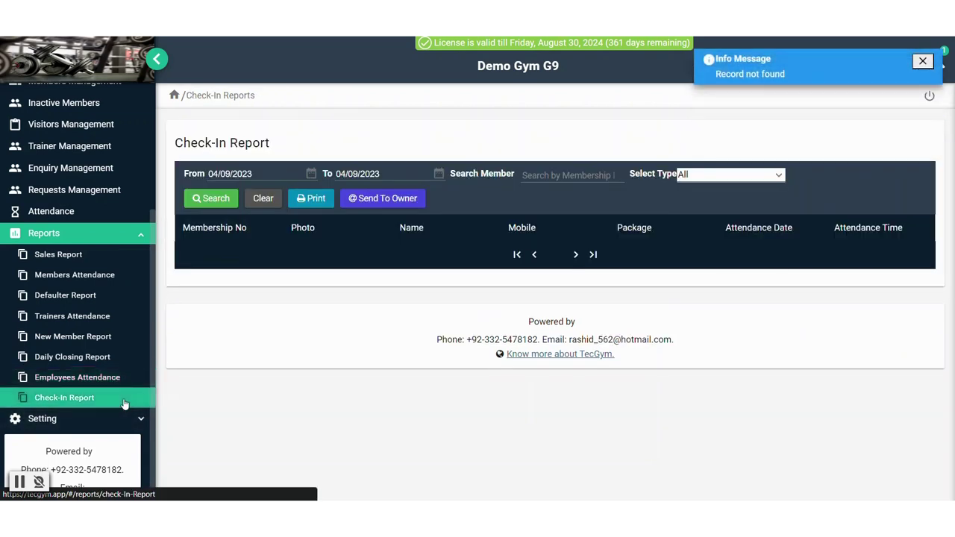